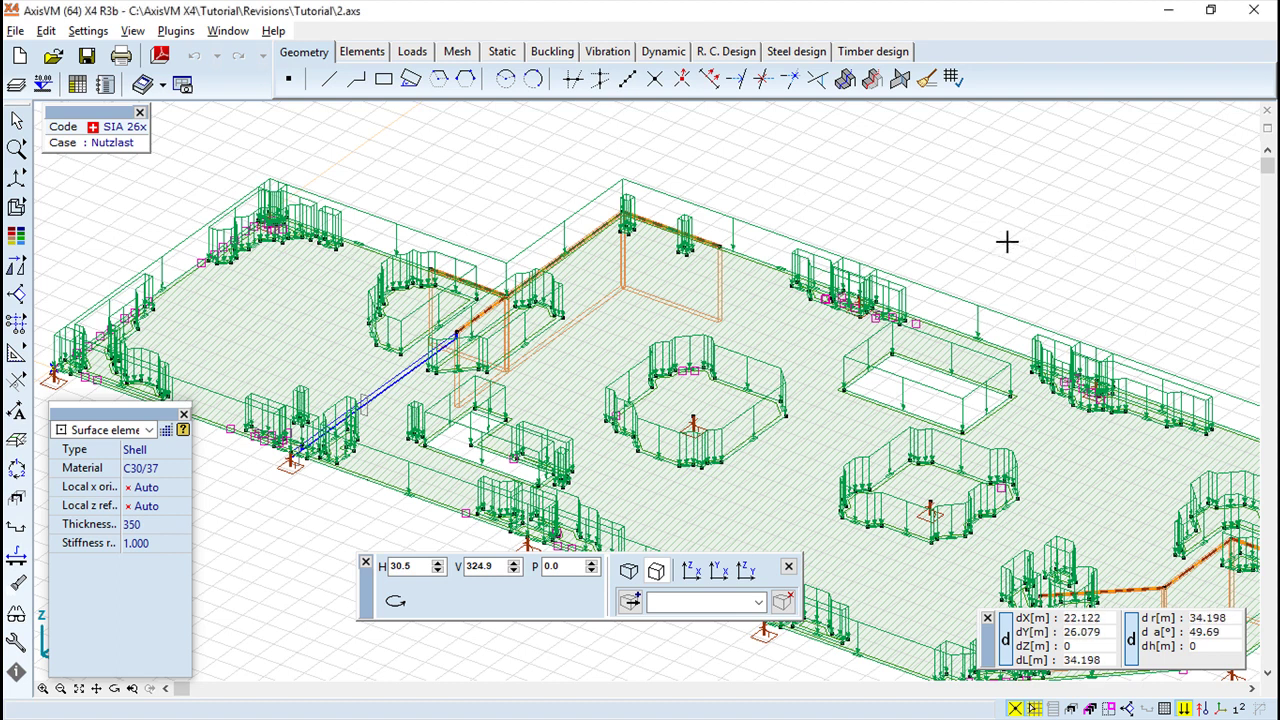
right_click(933, 203)
key(Escape)
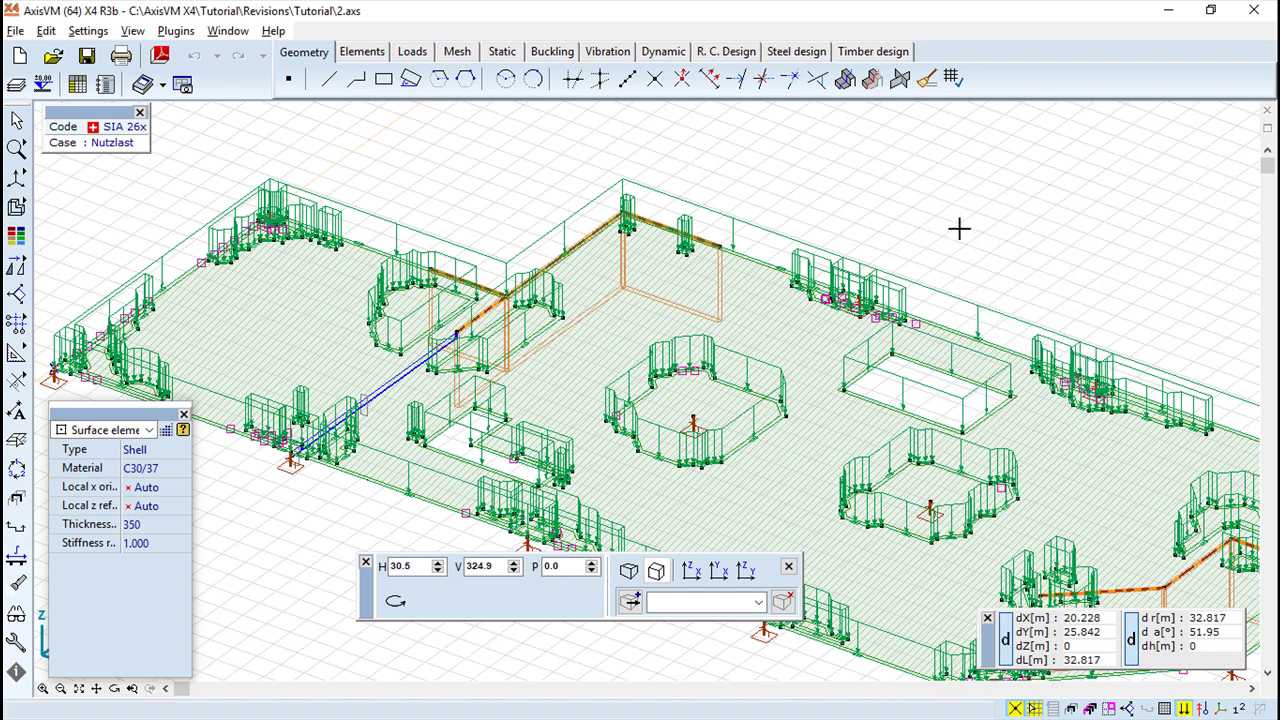
middle_drag(946, 251, 918, 204)
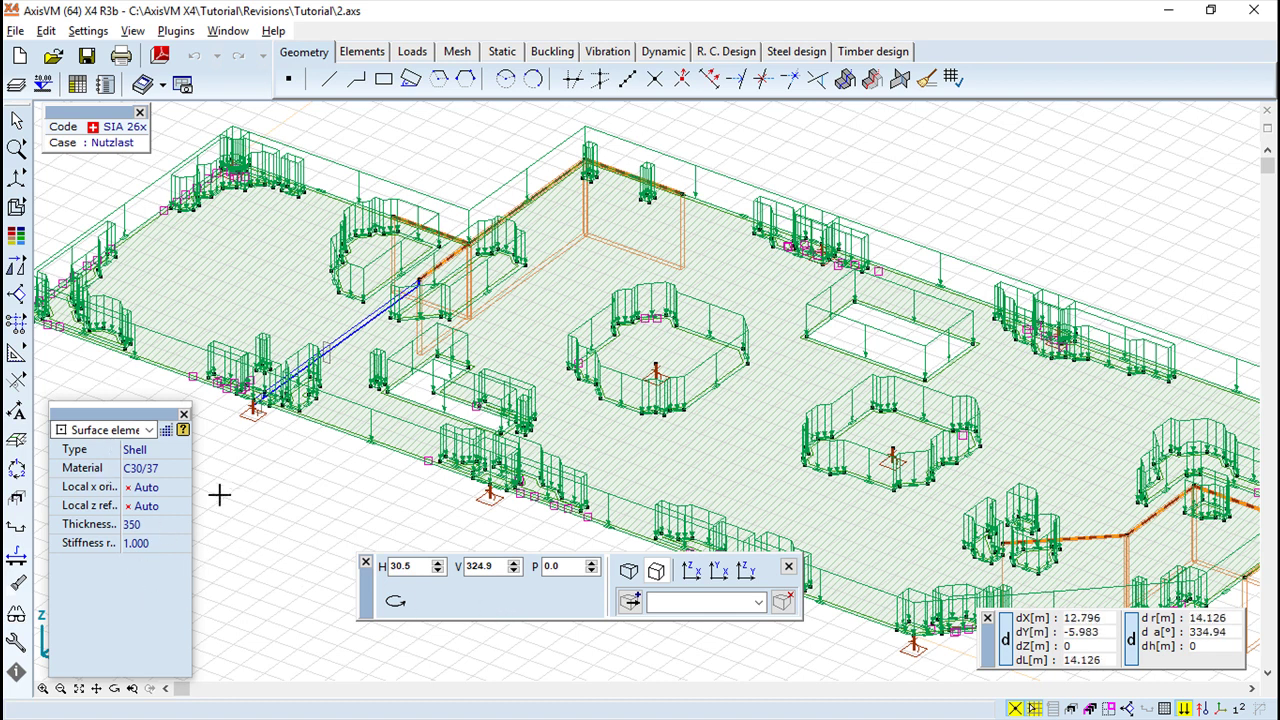
mouse_move(18, 160)
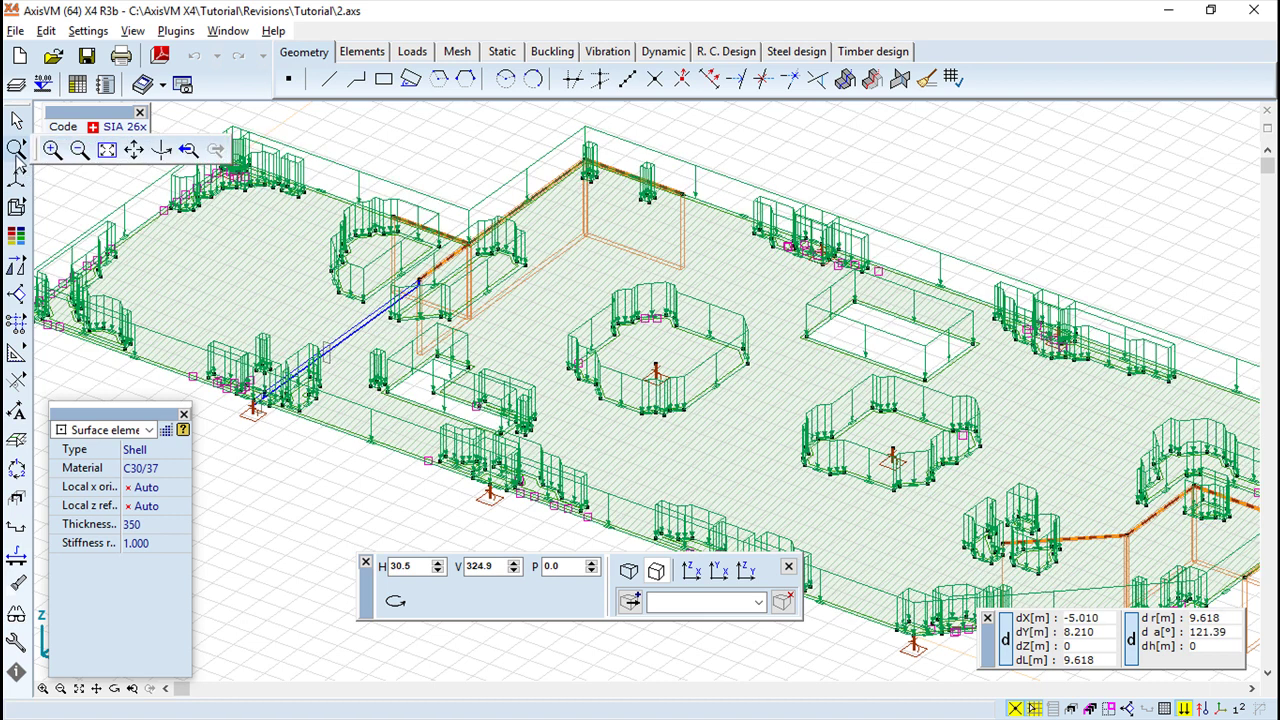
click(52, 150)
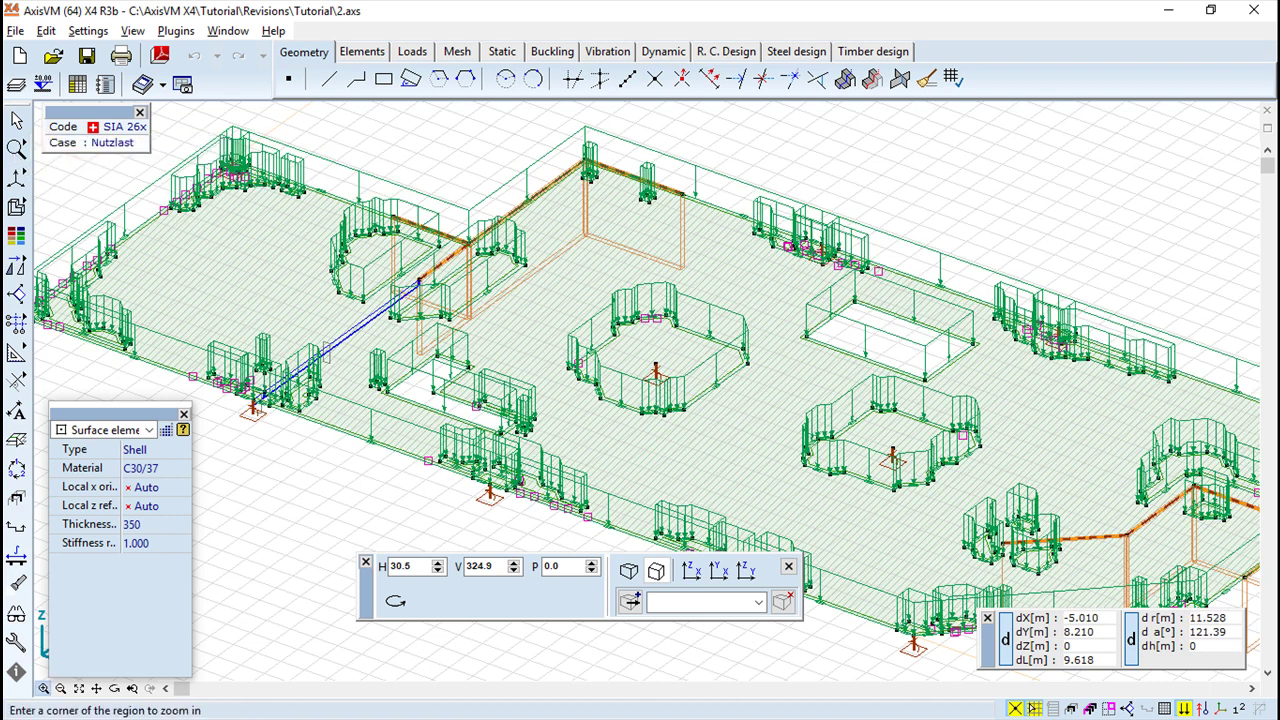
mouse_move(17, 148)
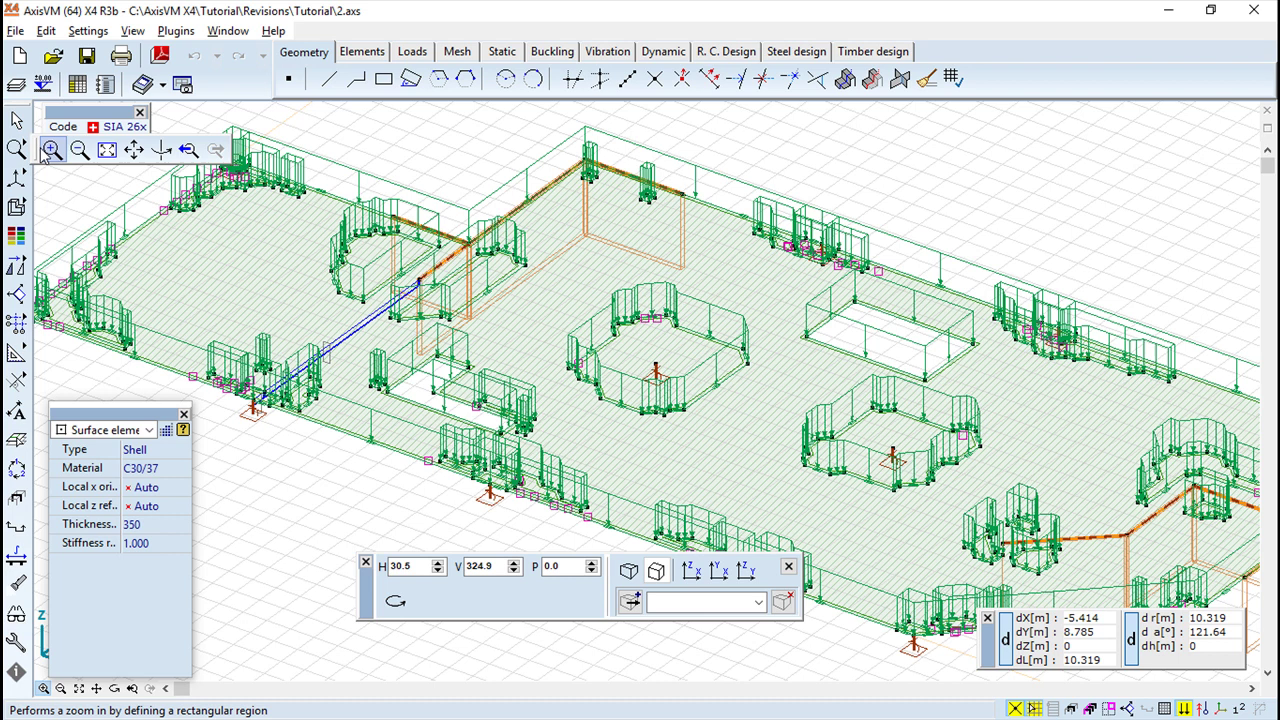
click(52, 155)
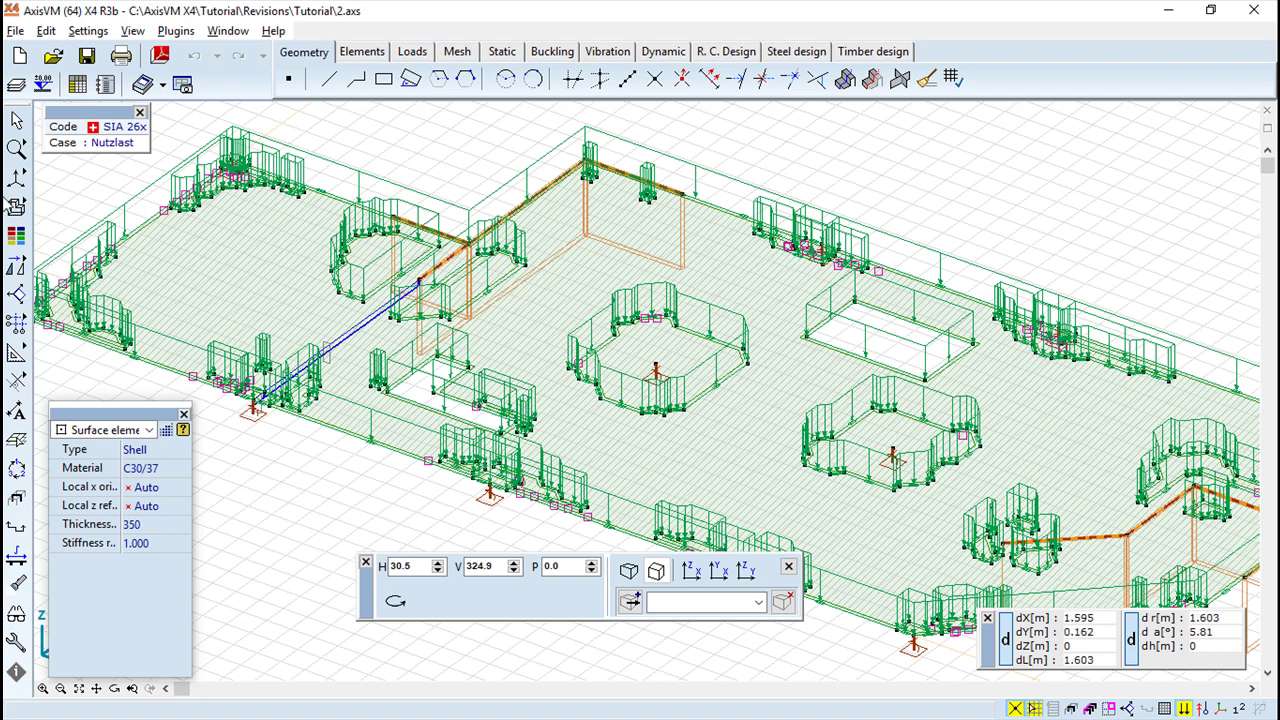
mouse_move(16, 148)
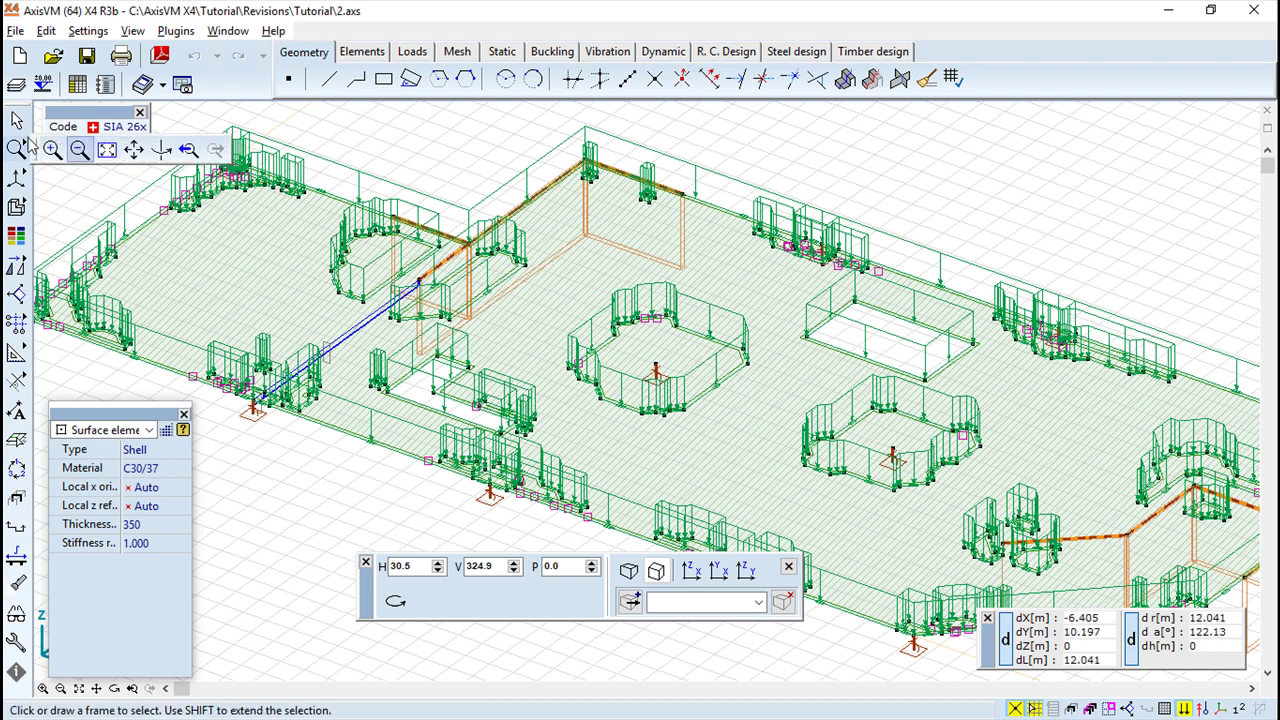
click(78, 160)
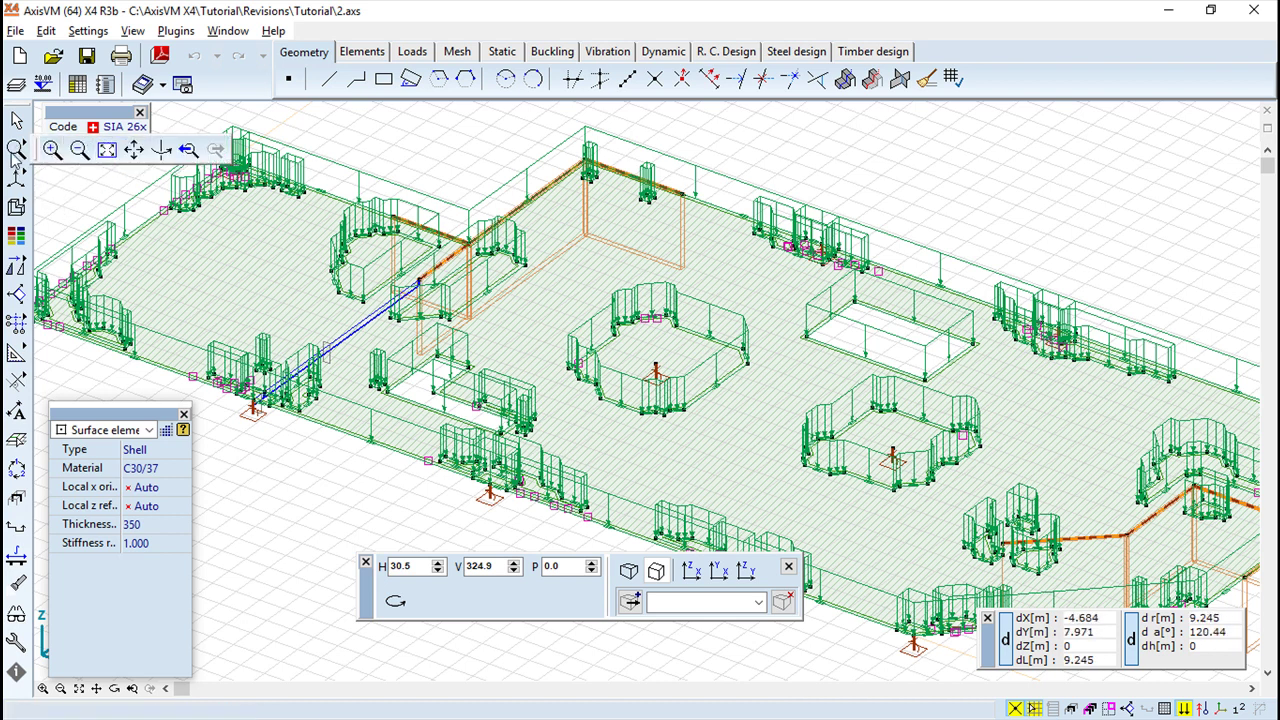
click(175, 31)
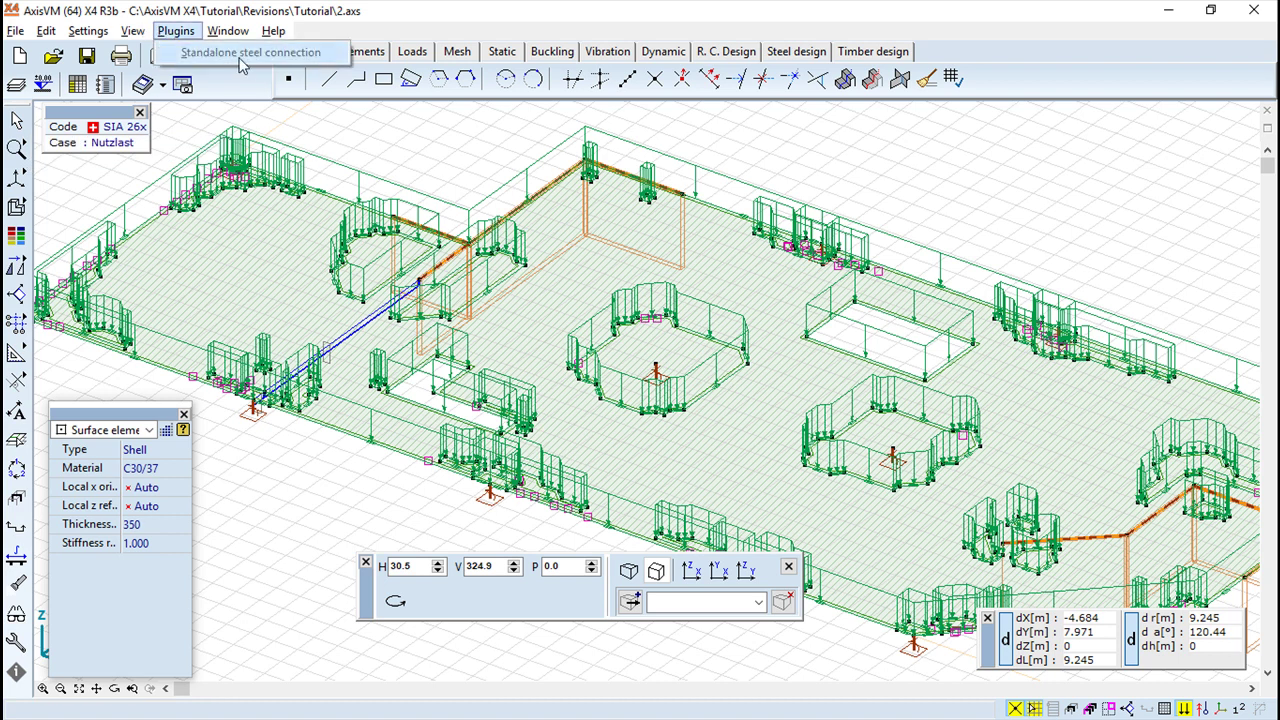
click(82, 32)
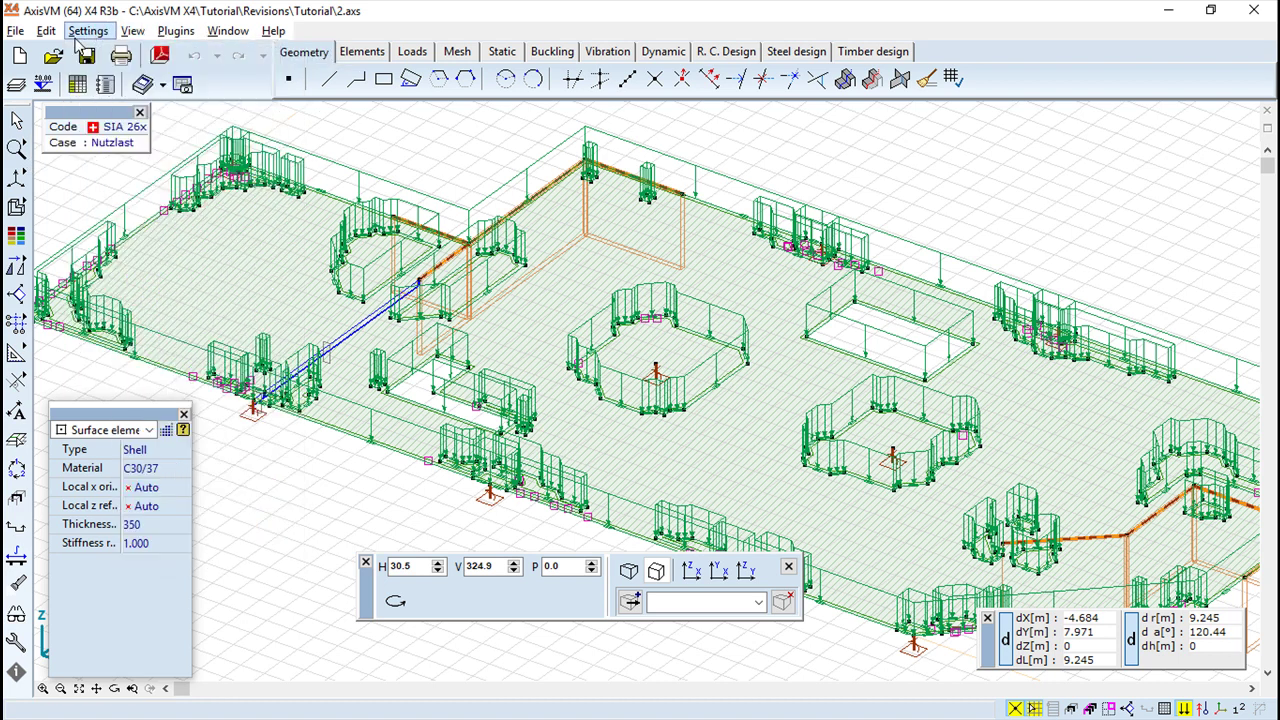
click(90, 32)
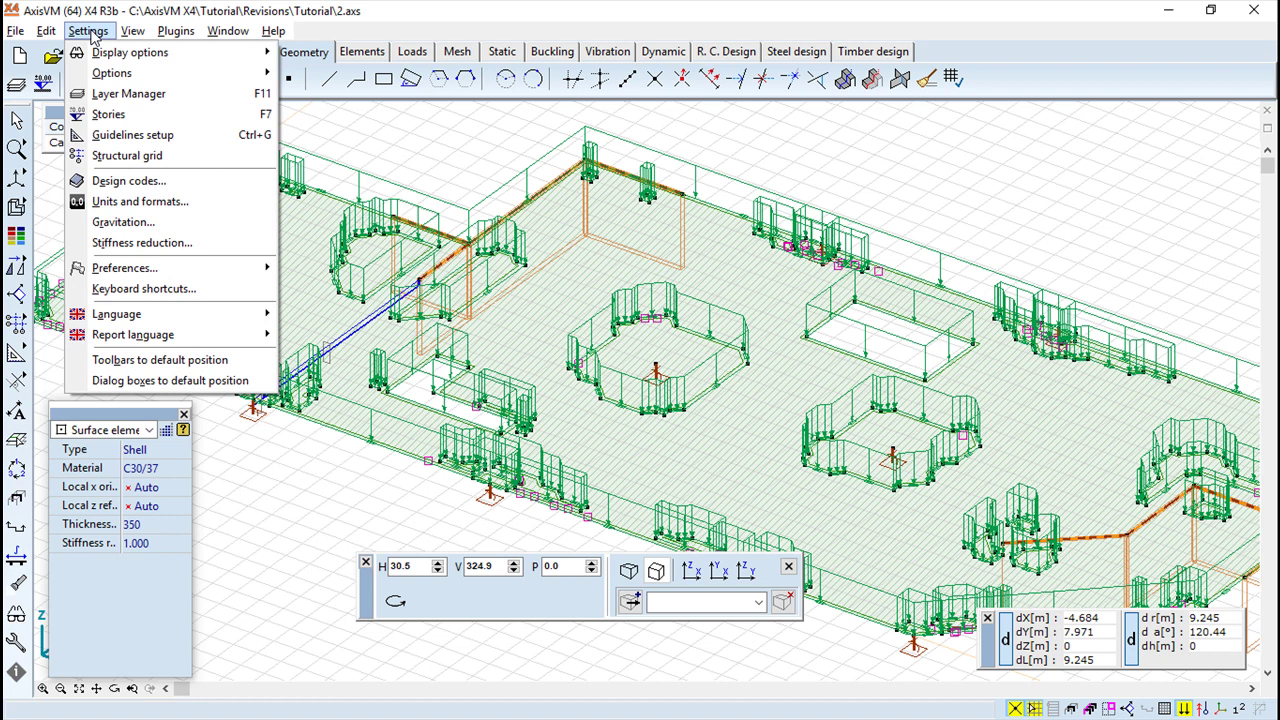
click(91, 33)
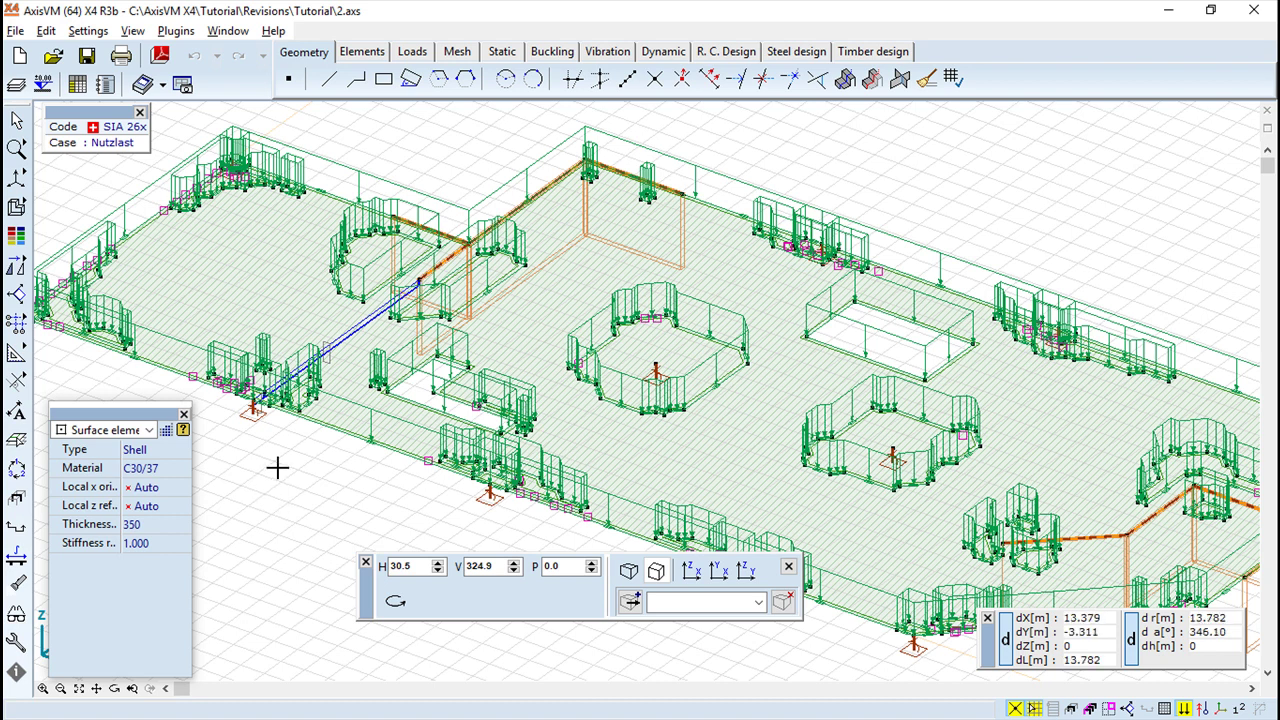
key(alt)
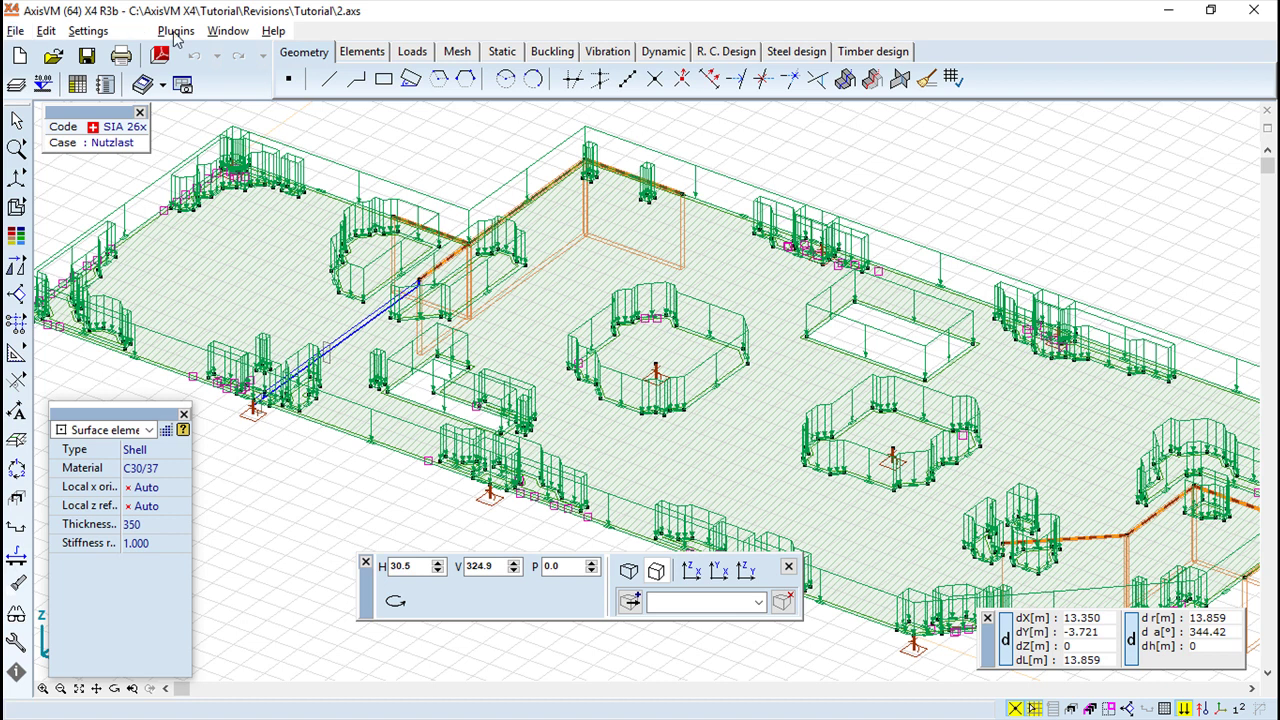
key(Escape)
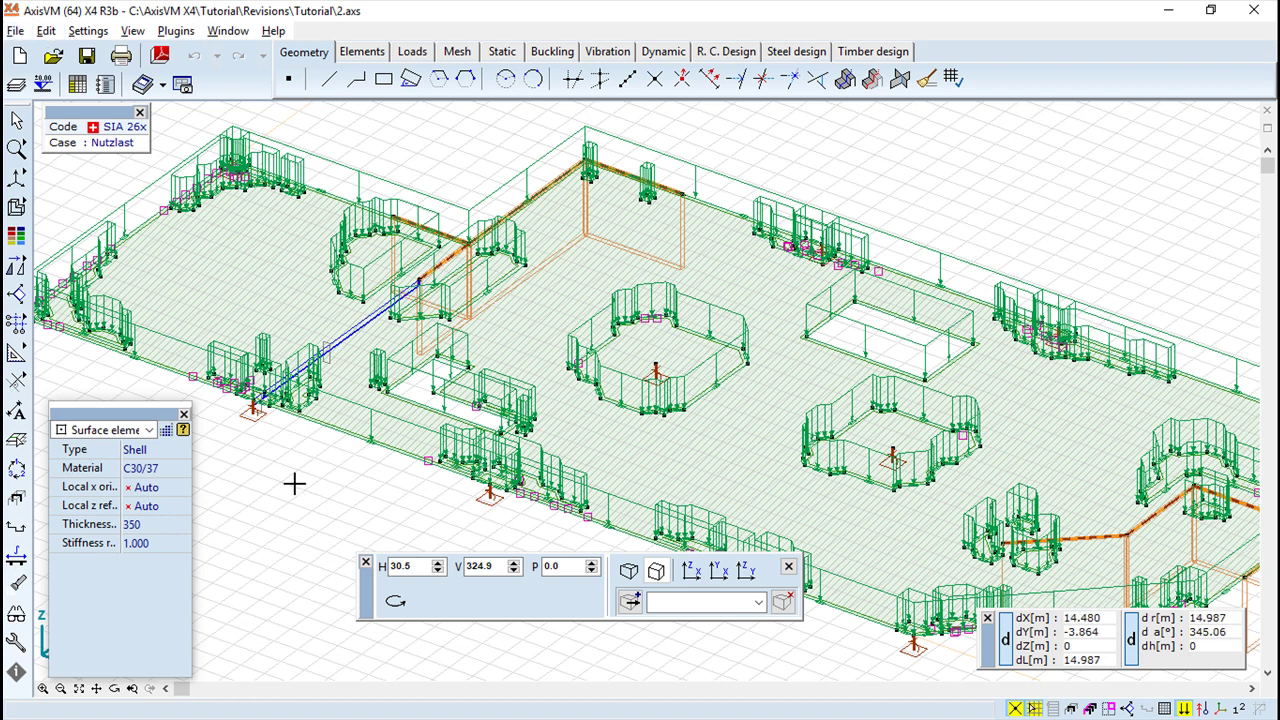
key(alt)
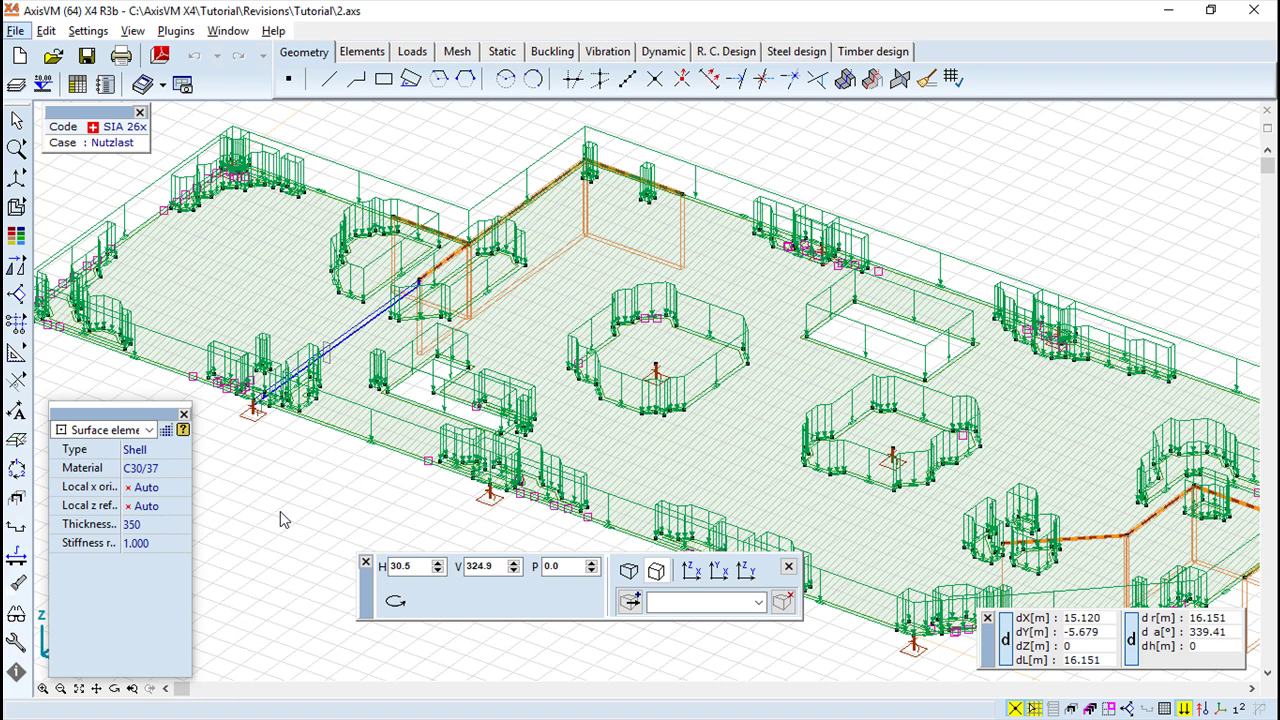
key(alt)
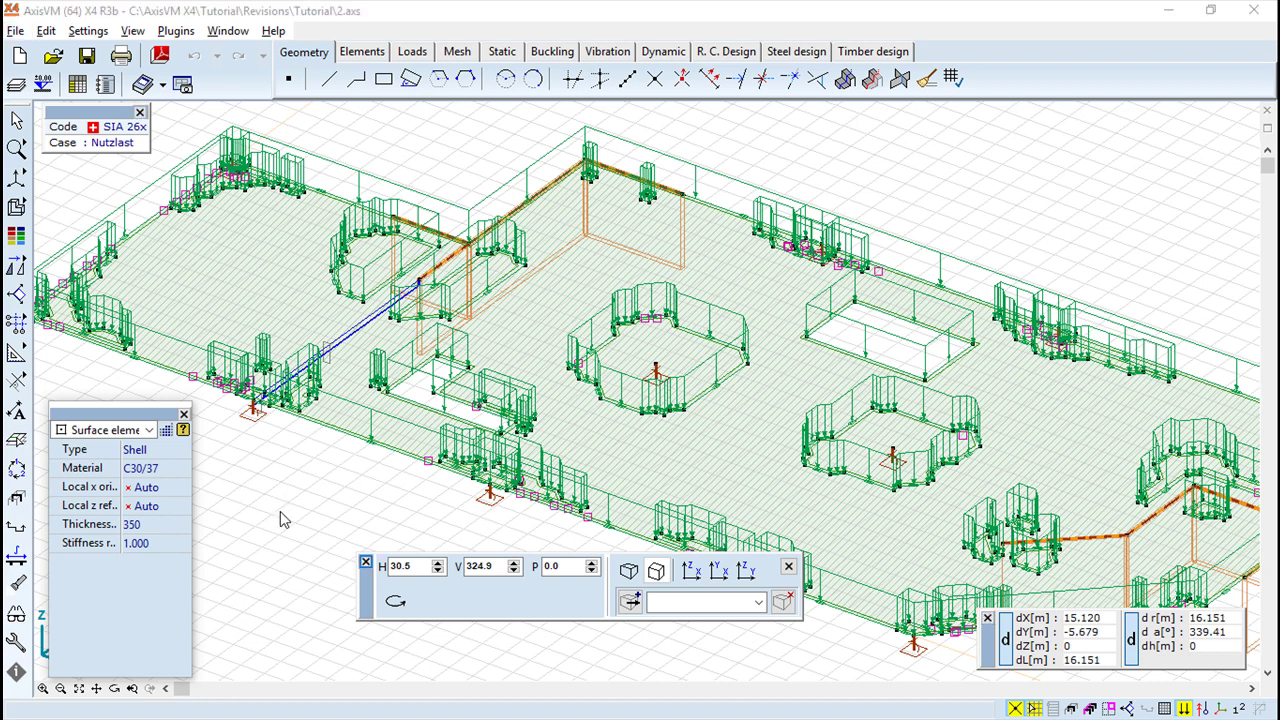
key(Tab)
key(Tab)
key(Tab)
key(Tab)
key(Tab)
Step: Clear the selection and examine the slab model with its loads and supports, both close up and as a whole
key(Escape)
scroll(653, 398, up, 2)
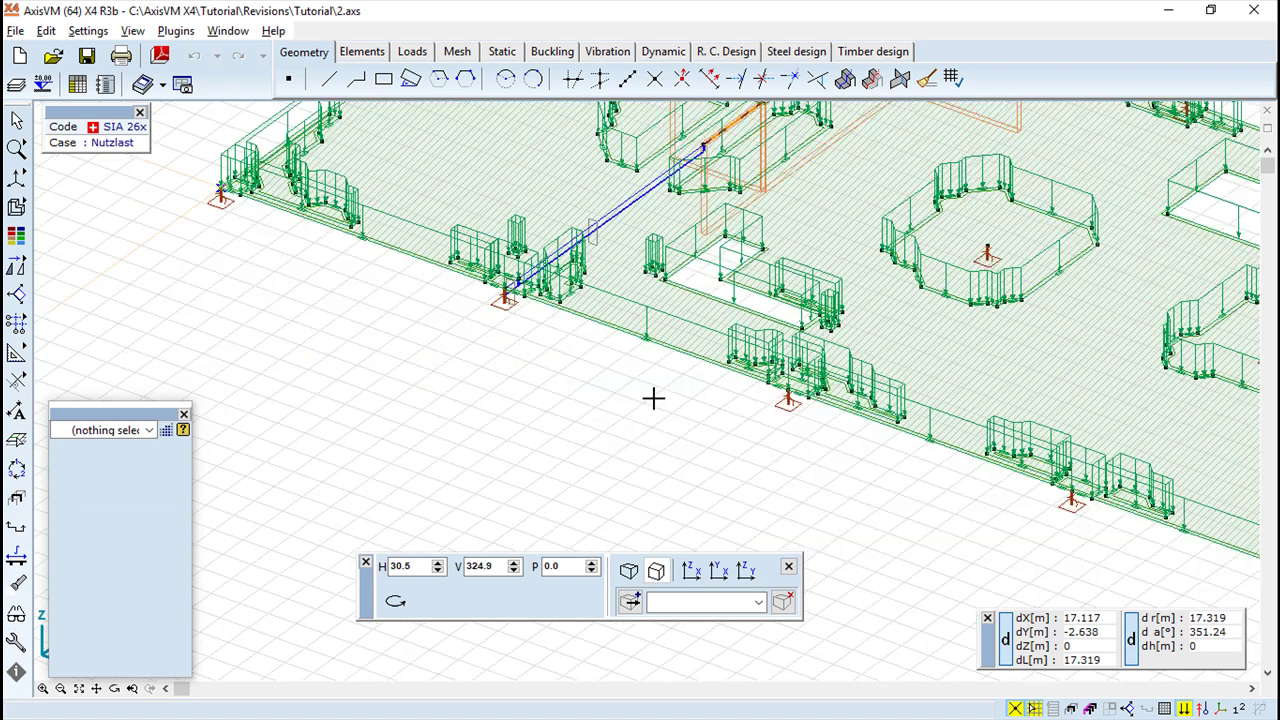
scroll(653, 398, up, 3)
scroll(653, 398, down, 5)
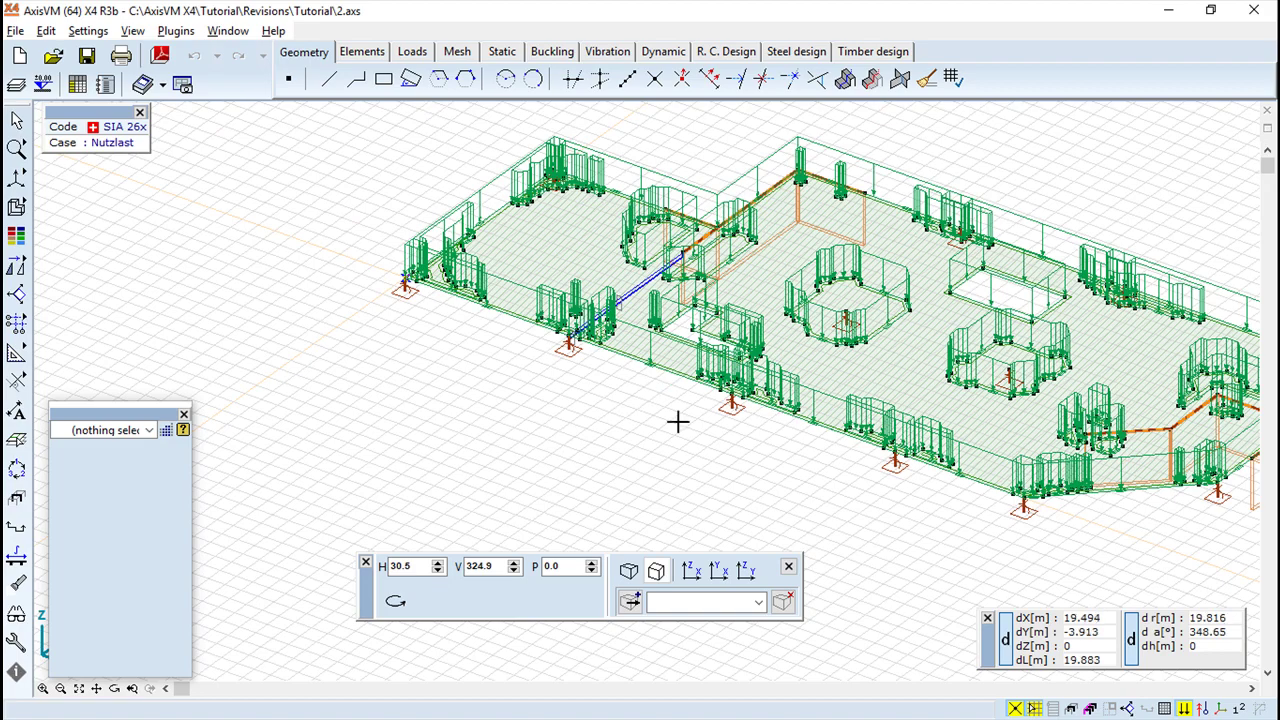
middle_drag(677, 420, 509, 486)
scroll(946, 268, up, 5)
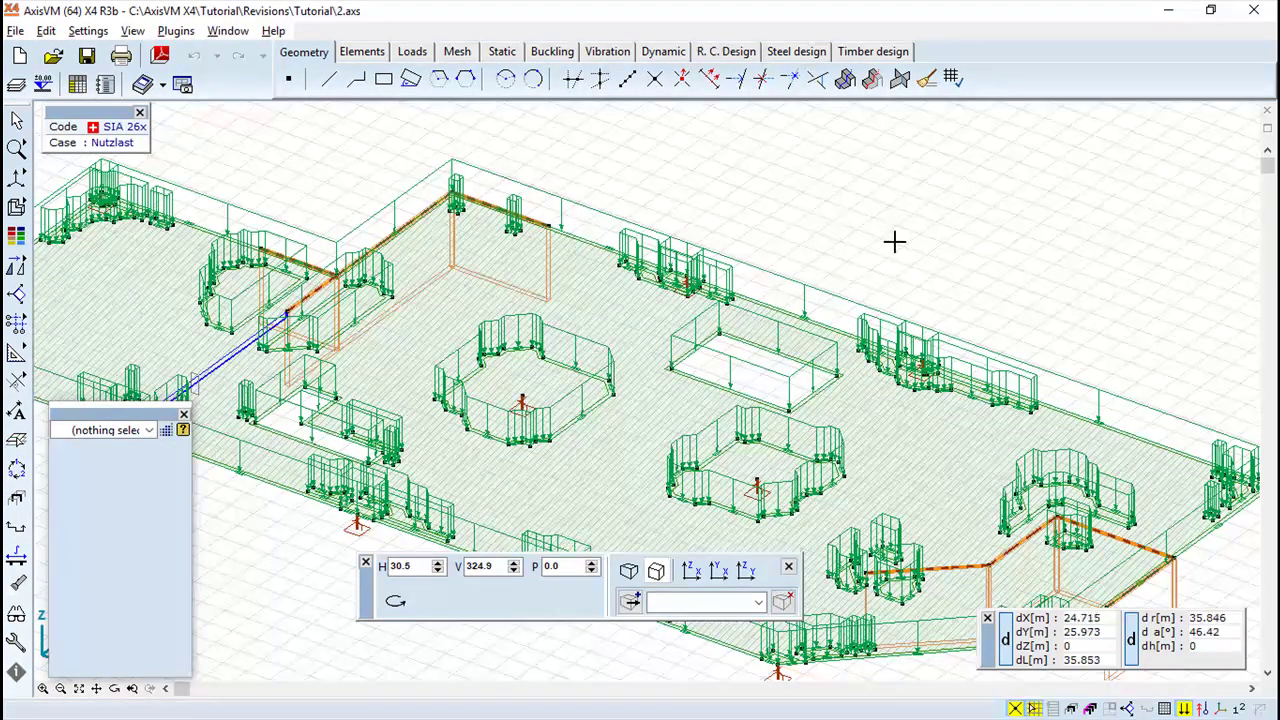
scroll(890, 240, down, 1)
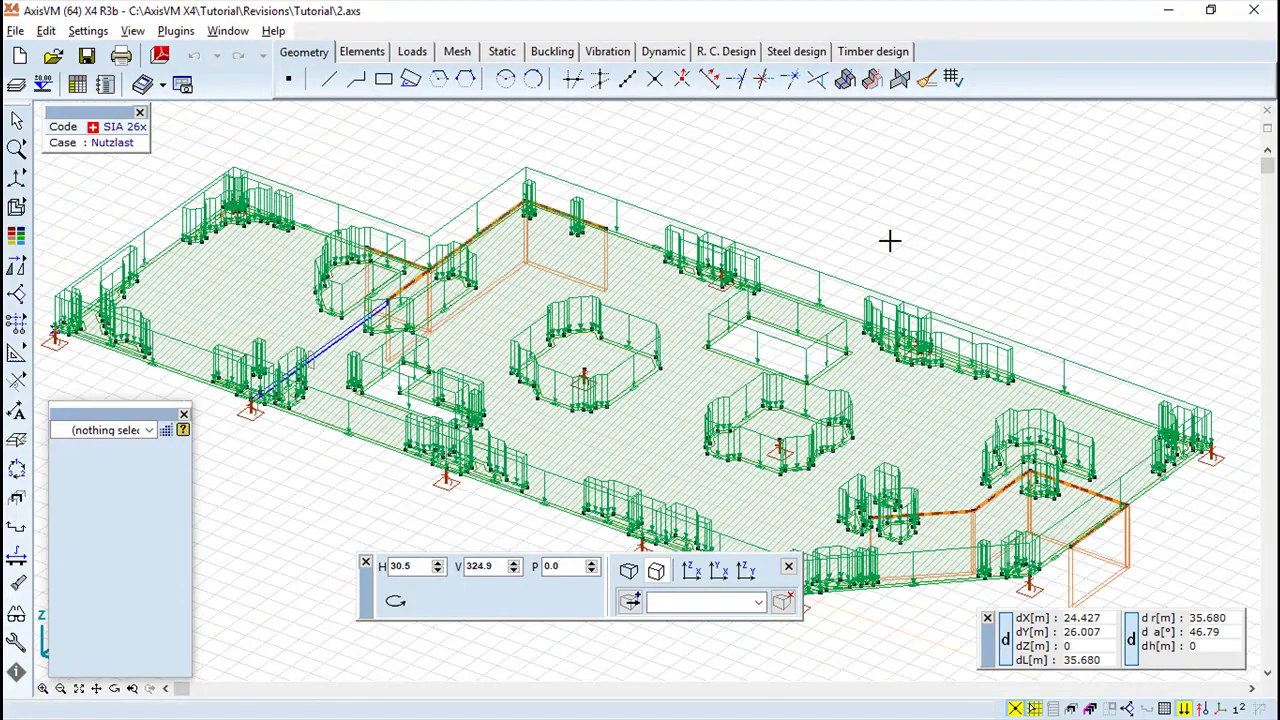
scroll(857, 235, up, 1)
scroll(855, 240, down, 1)
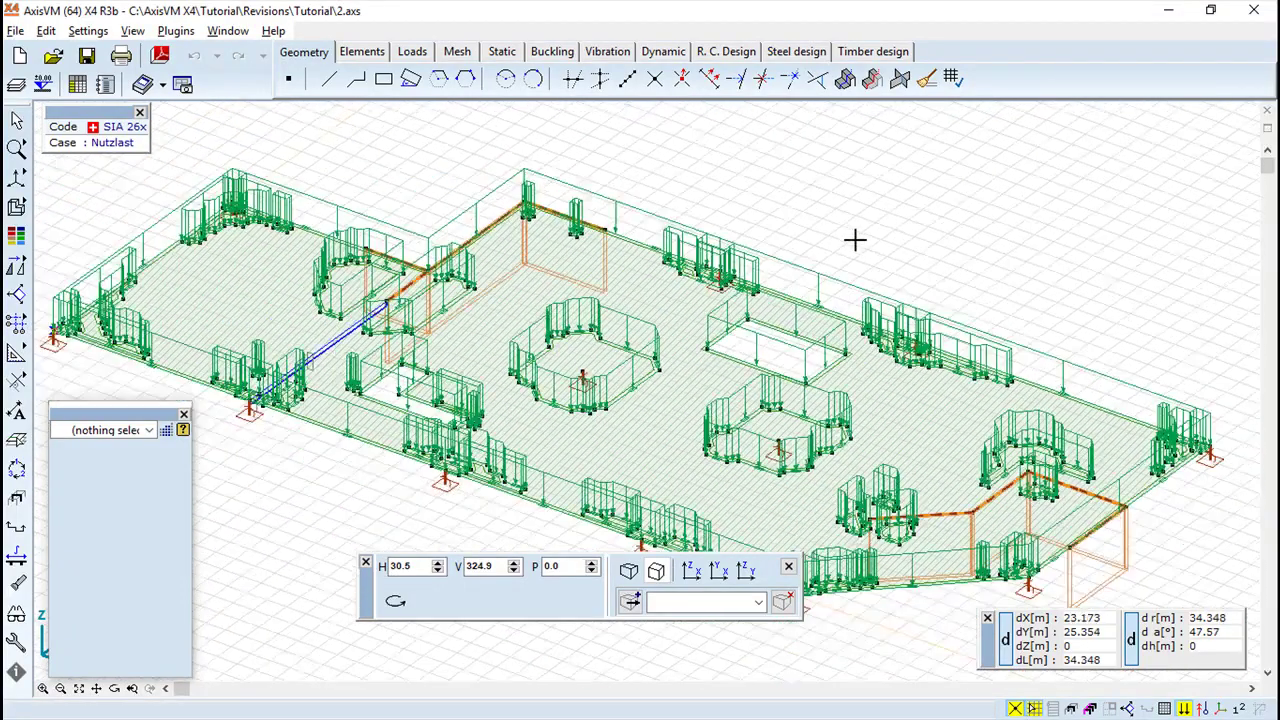
scroll(855, 240, up, 1)
scroll(846, 246, down, 1)
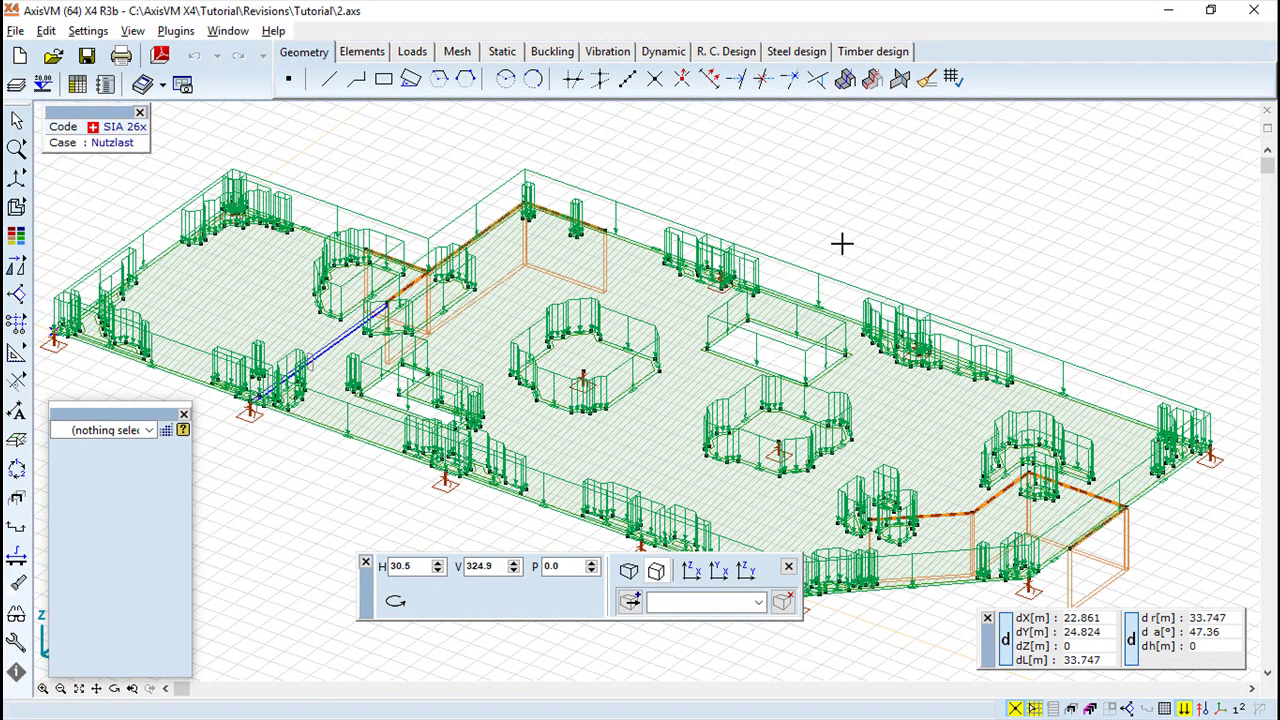
mouse_move(863, 263)
middle_down()
mouse_move(1040, 258)
mouse_move(1000, 235)
mouse_move(834, 257)
mouse_move(894, 246)
mouse_move(820, 271)
mouse_move(846, 254)
middle_up()
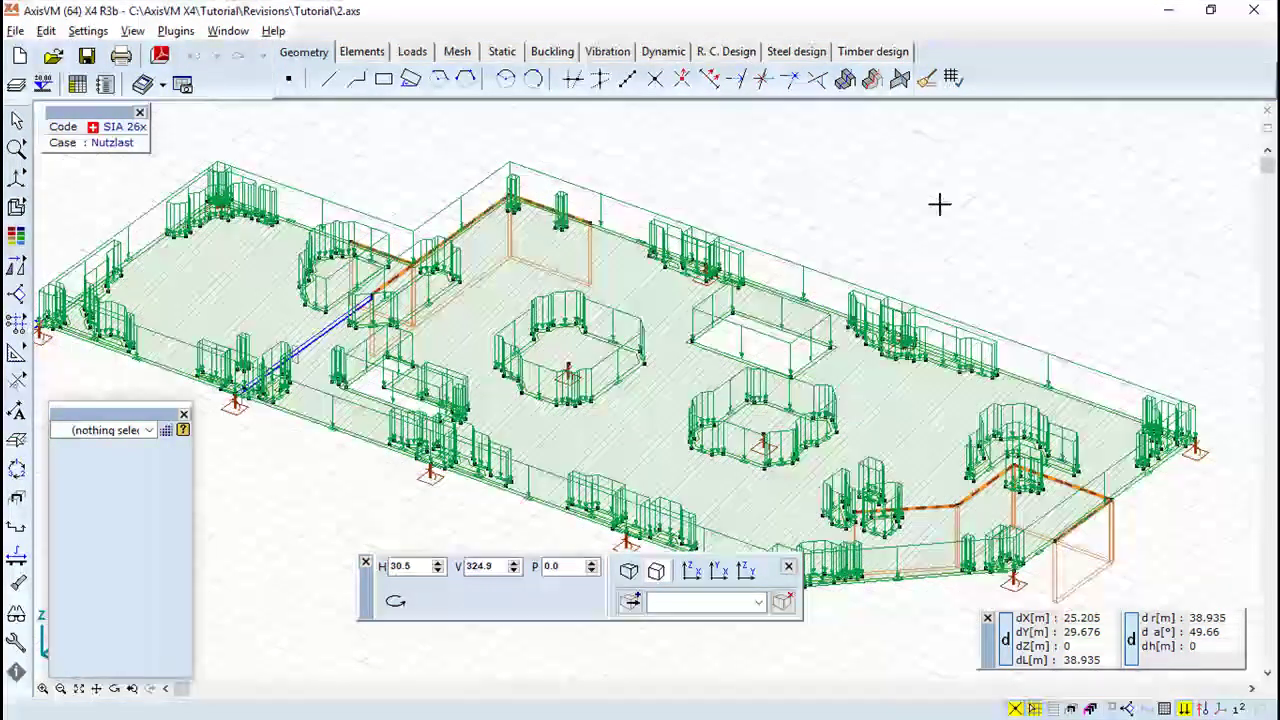
right_click(919, 190)
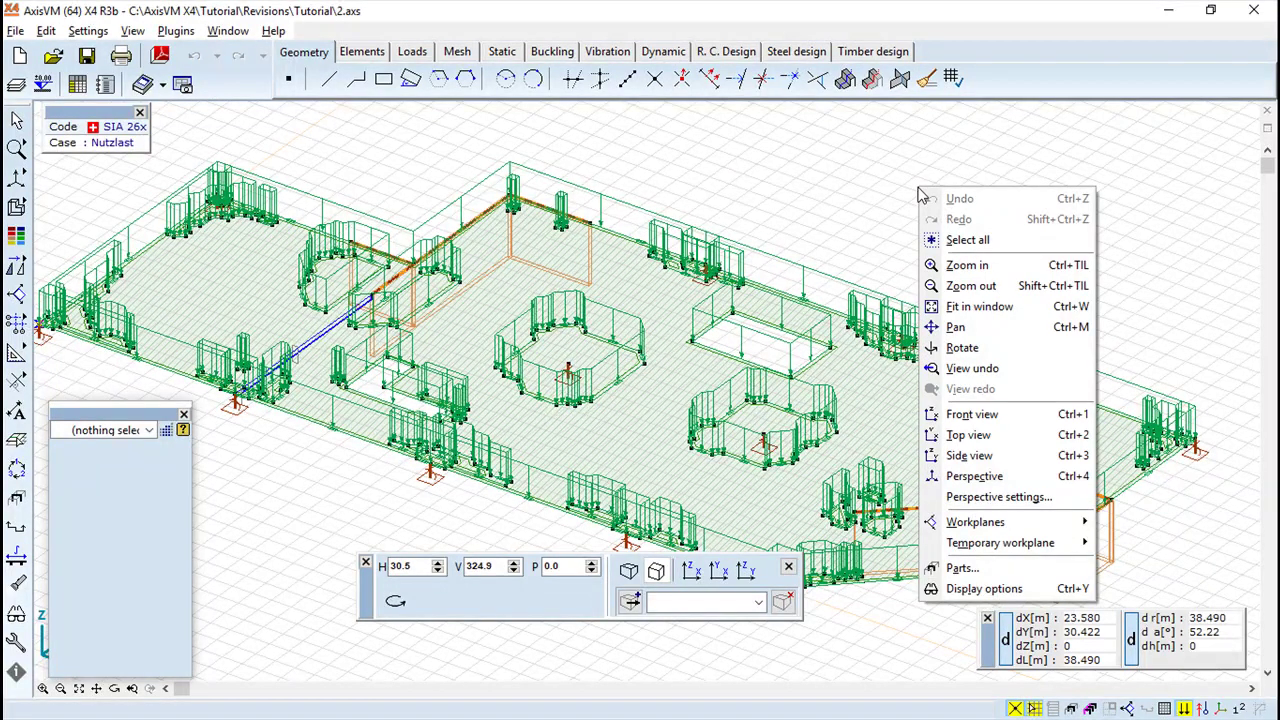
click(917, 186)
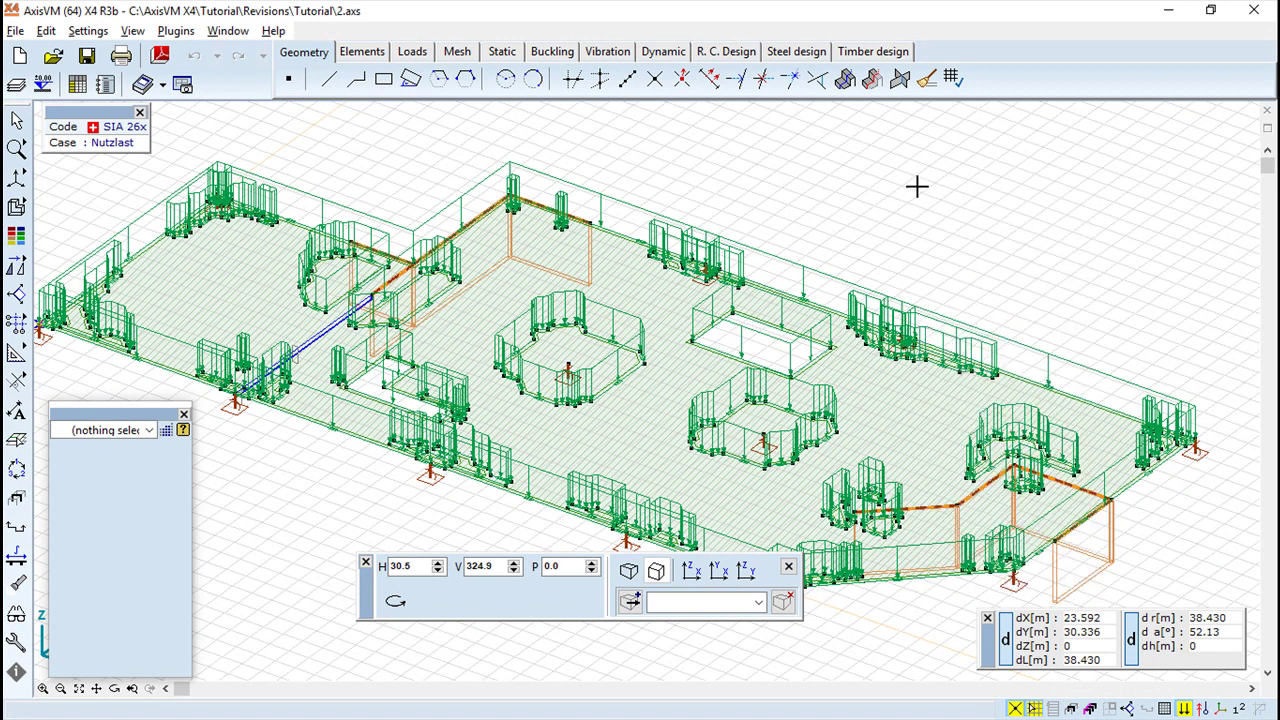